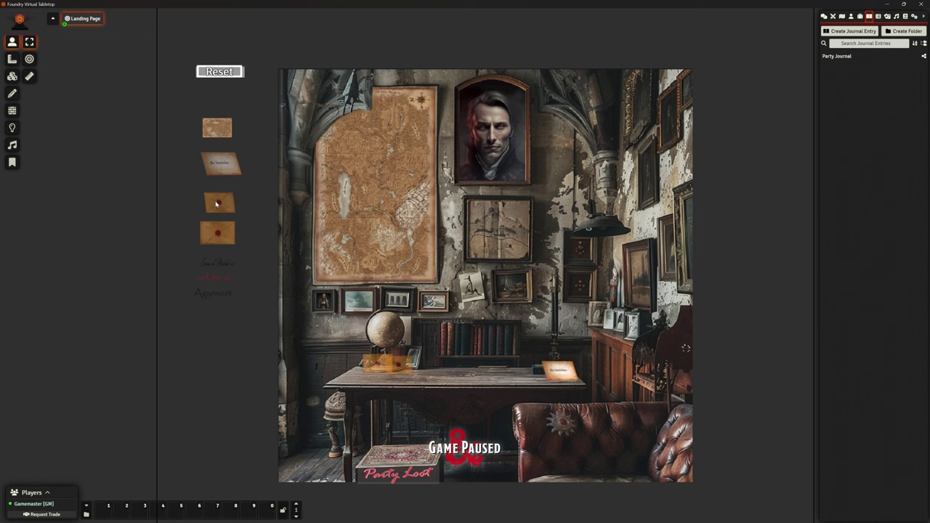
Reveal the second envelope on the desk and open the Party Journal from a landing-page tile
left_click(217, 231)
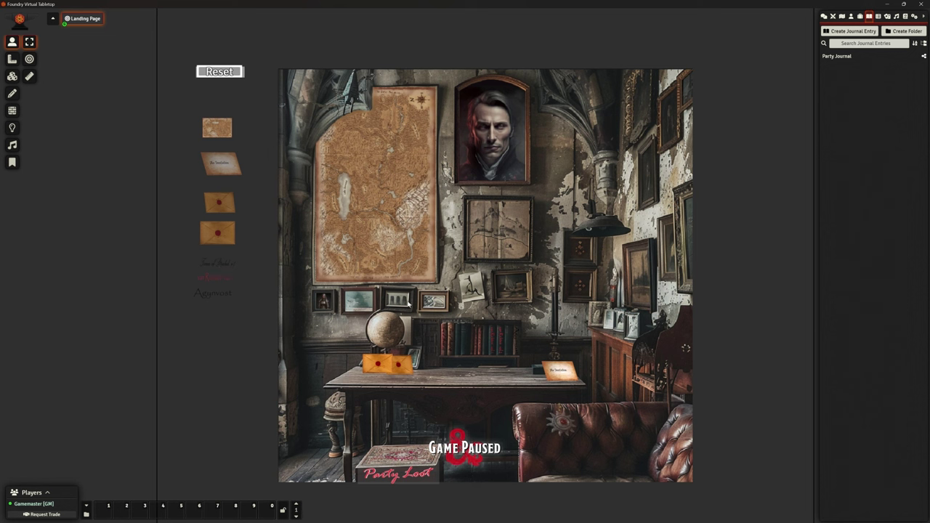
left_click(492, 339)
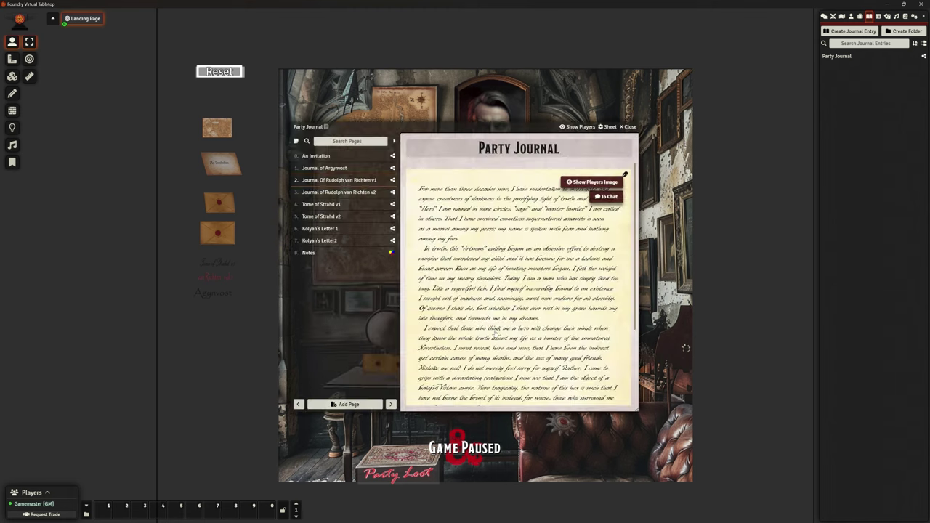
Close the Party Journal, reset the landing page, and reveal the sealed envelope on the desk
left_click(628, 127)
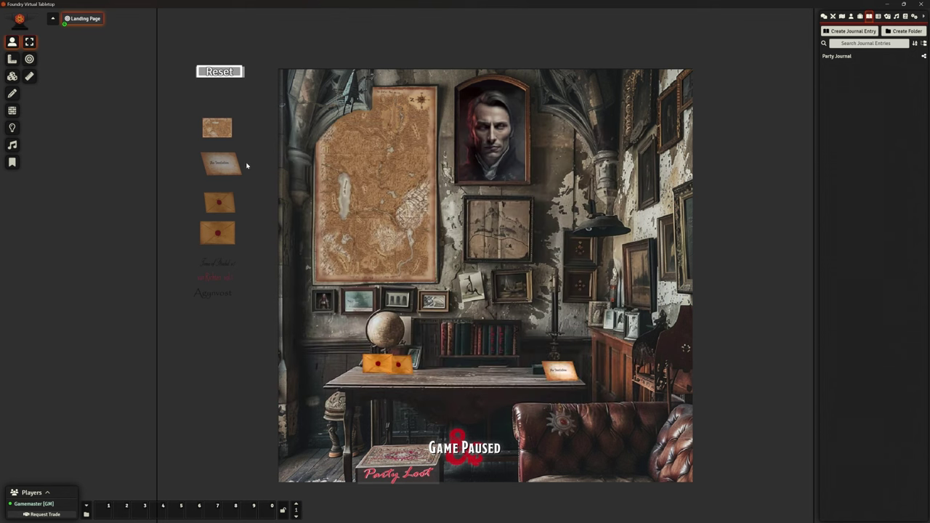
left_click(220, 73)
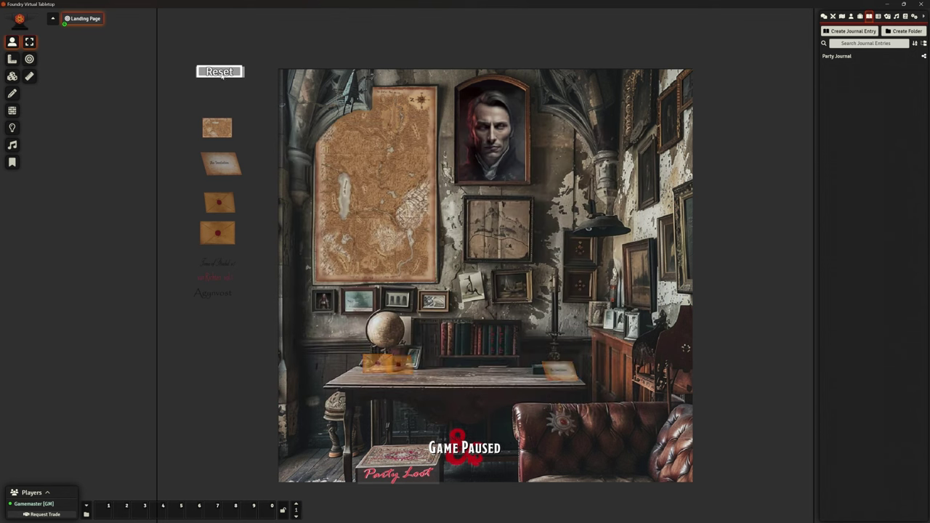
left_click(223, 206)
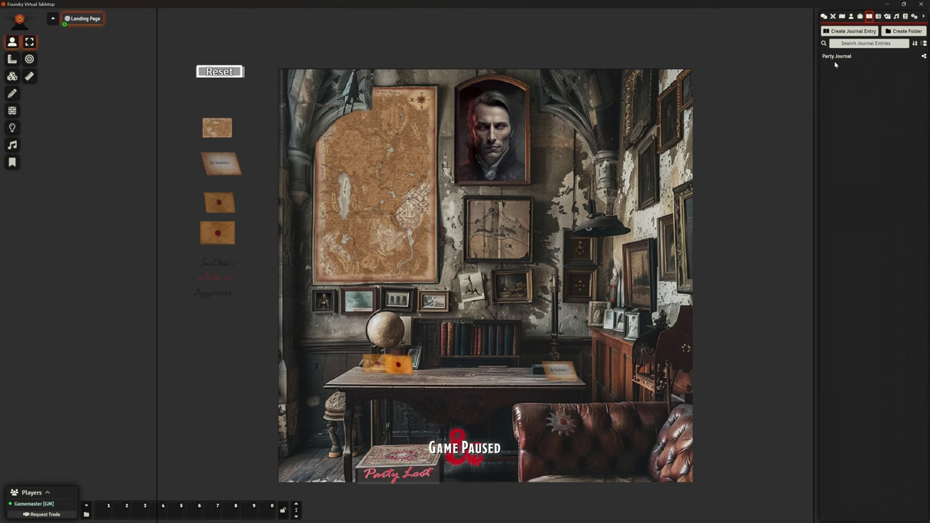
Open the Party Journal, move it up and right, close it, and switch to Tile controls
left_click(836, 57)
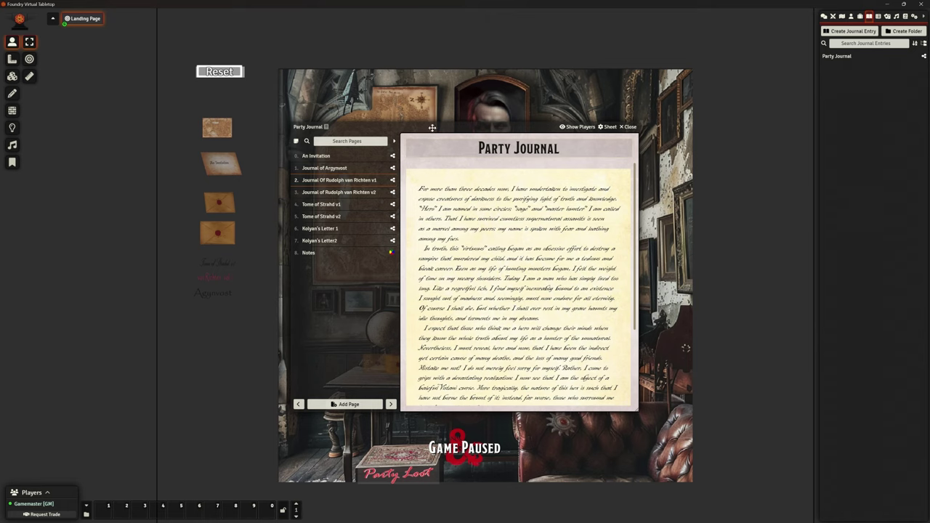
left_click_drag(434, 127, 598, 100)
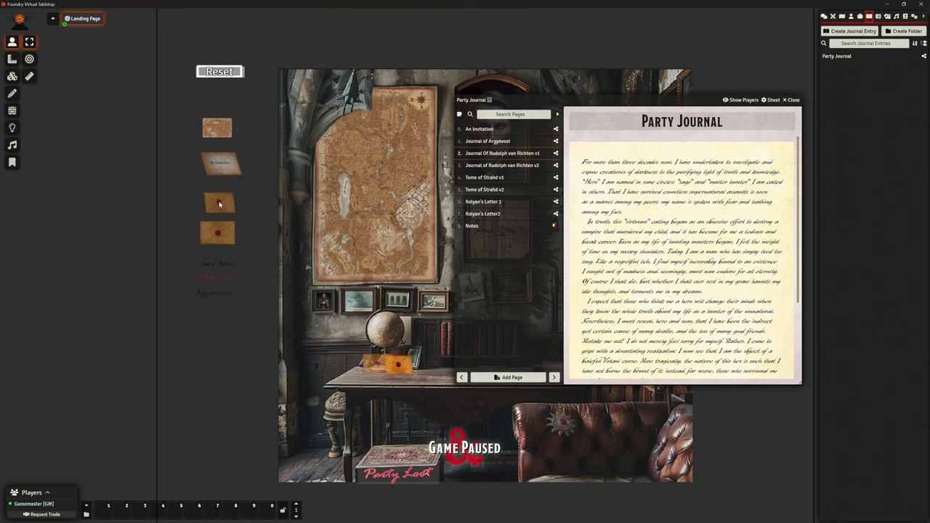
left_click(793, 100)
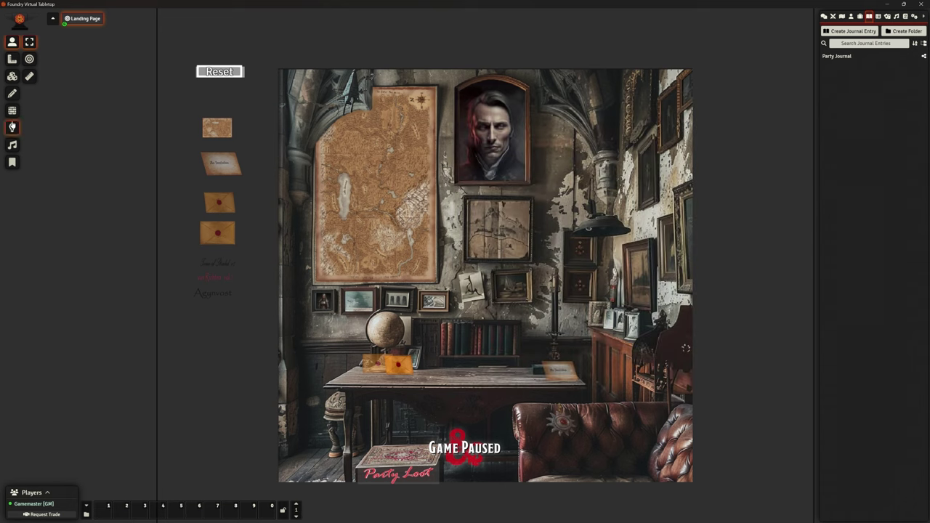
left_click(11, 76)
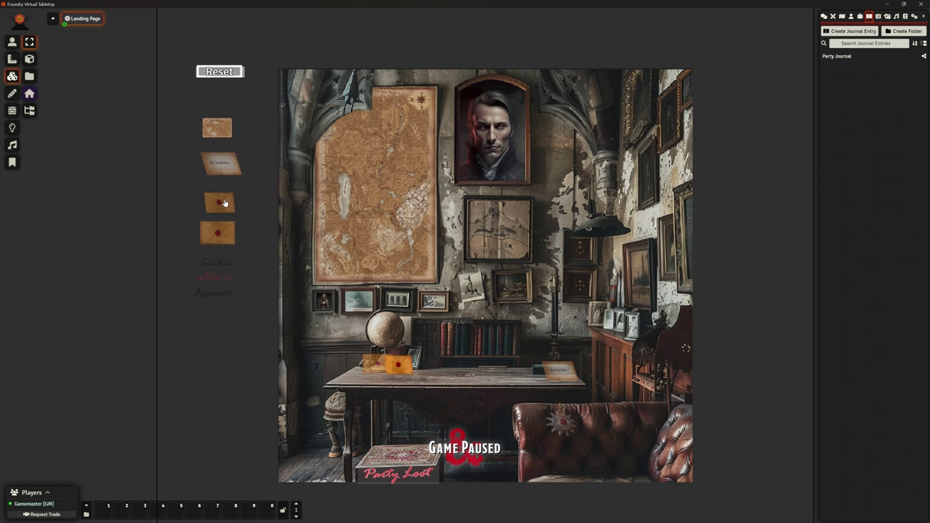
double_click(225, 204)
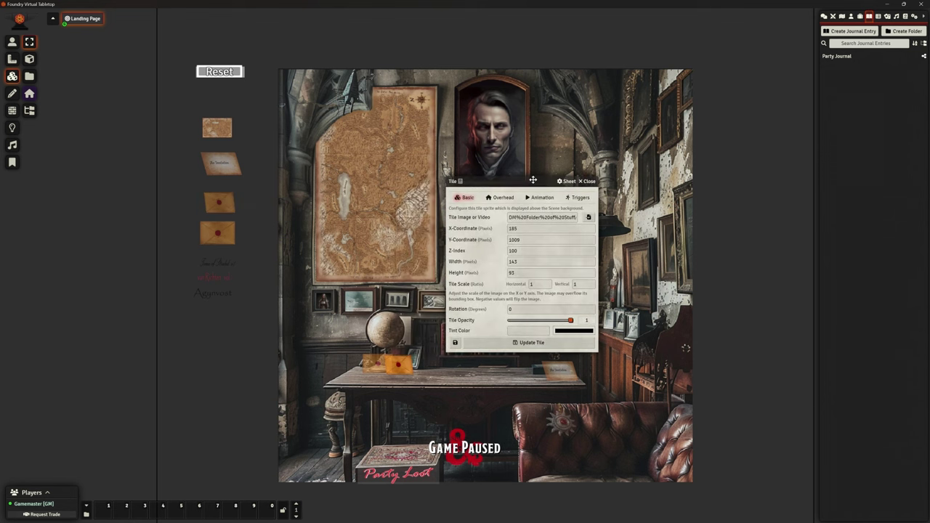
left_click_drag(442, 186, 618, 105)
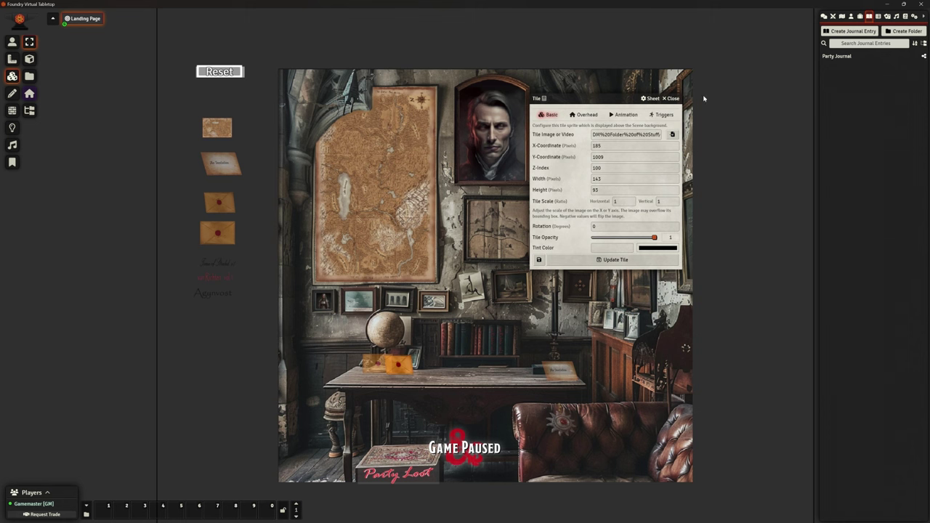
left_click(839, 56)
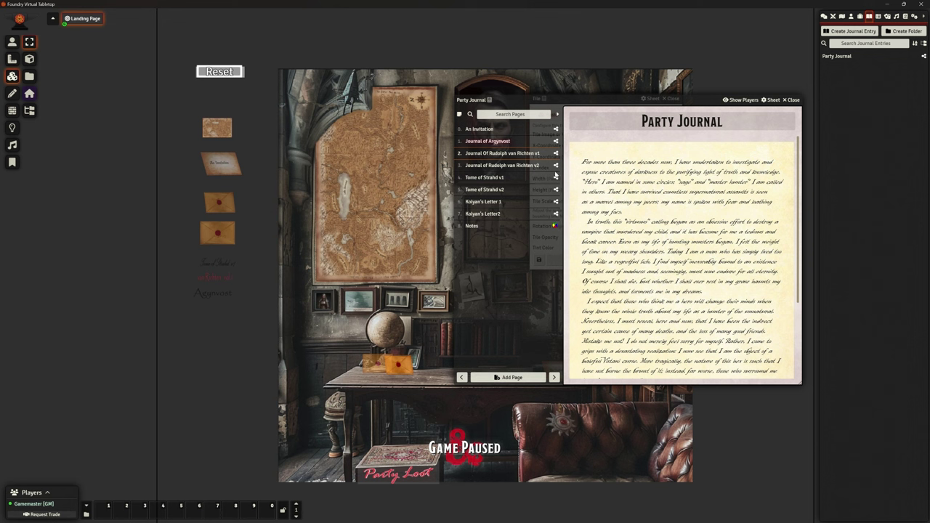
left_click(791, 99)
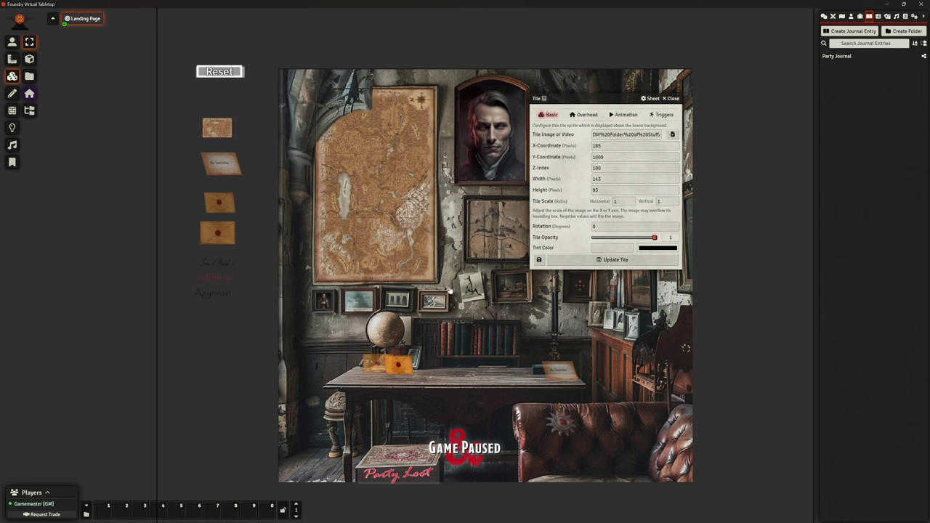
left_click(661, 115)
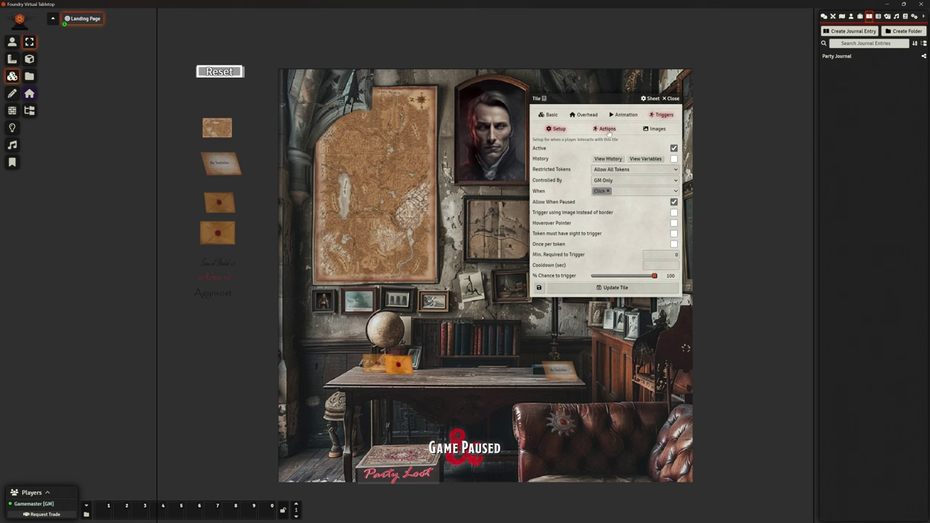
left_click(607, 129)
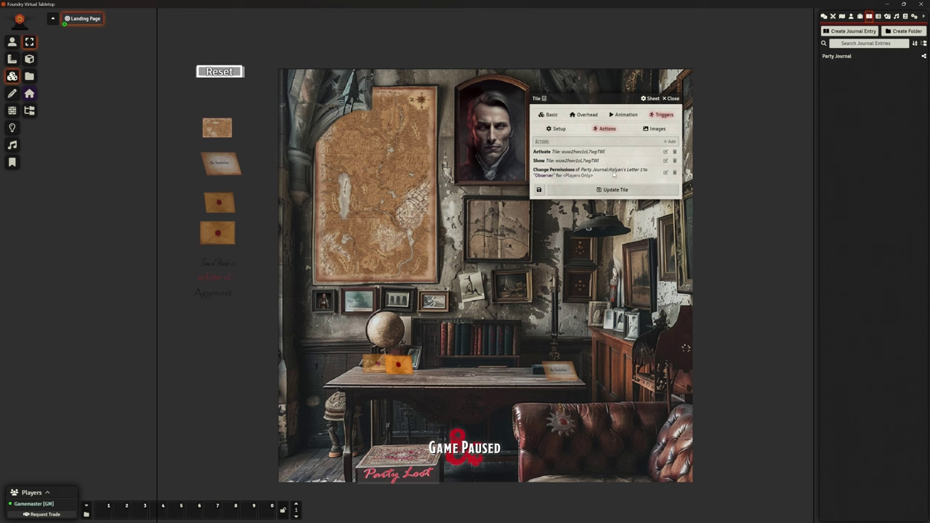
Back in Token controls, open the Party Journal via the envelope, view Kolyan's Letter 1, then close it
key("Escape")
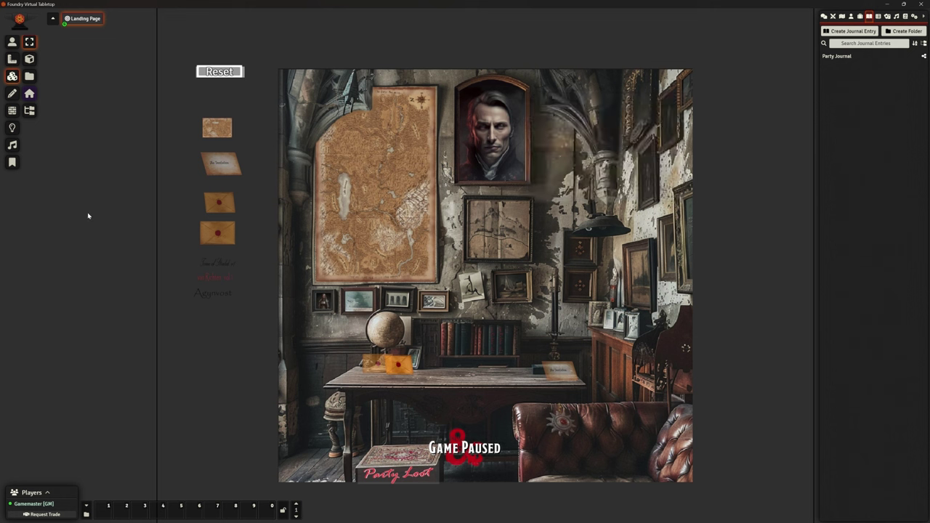
left_click(11, 43)
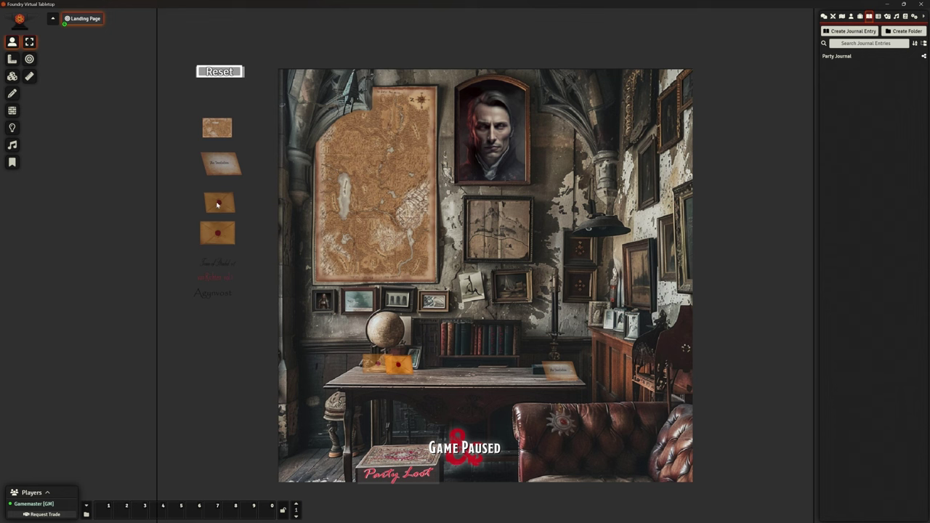
left_click(841, 56)
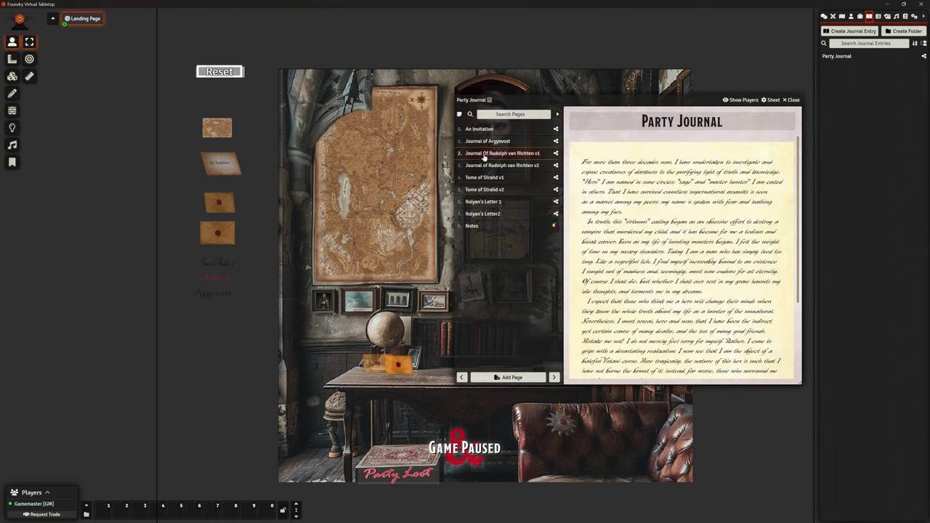
left_click(492, 204)
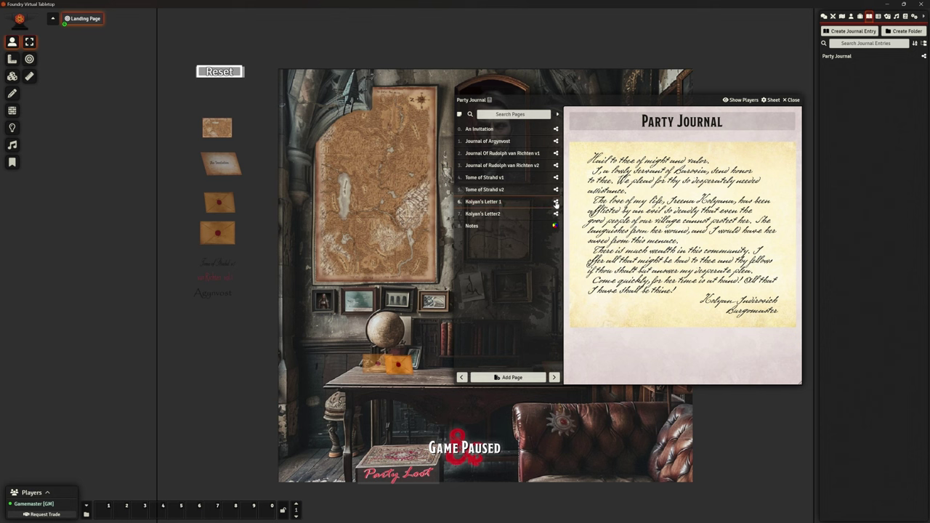
left_click(790, 99)
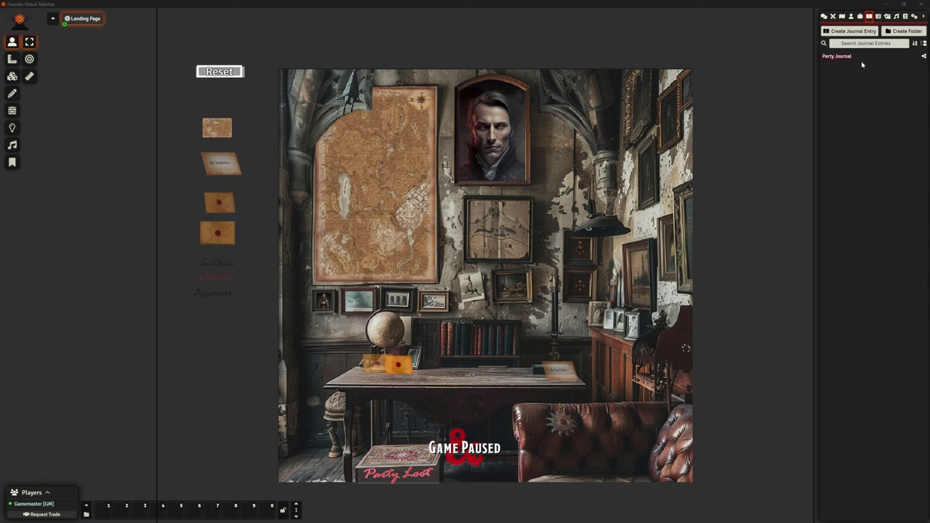
Create a new scene named 'Mysterious Visitors' and move its settings window up and right
left_click(841, 17)
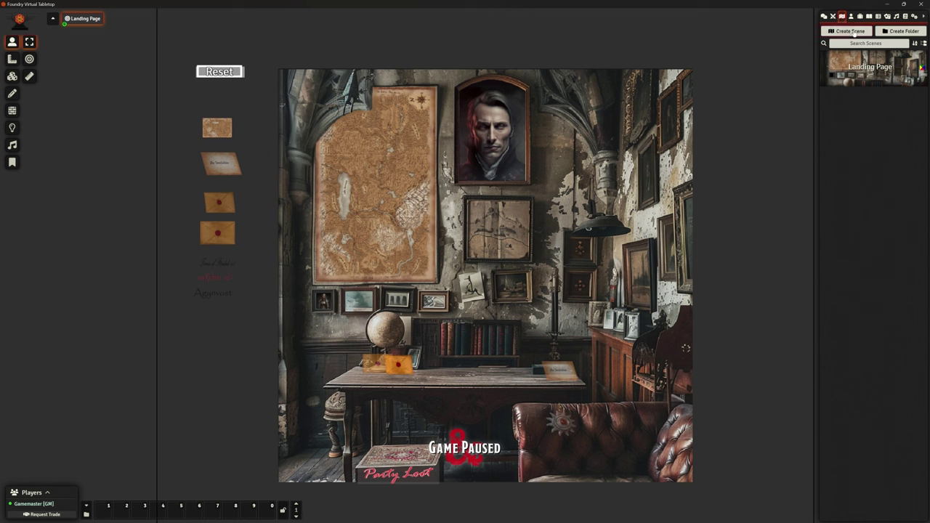
left_click(850, 31)
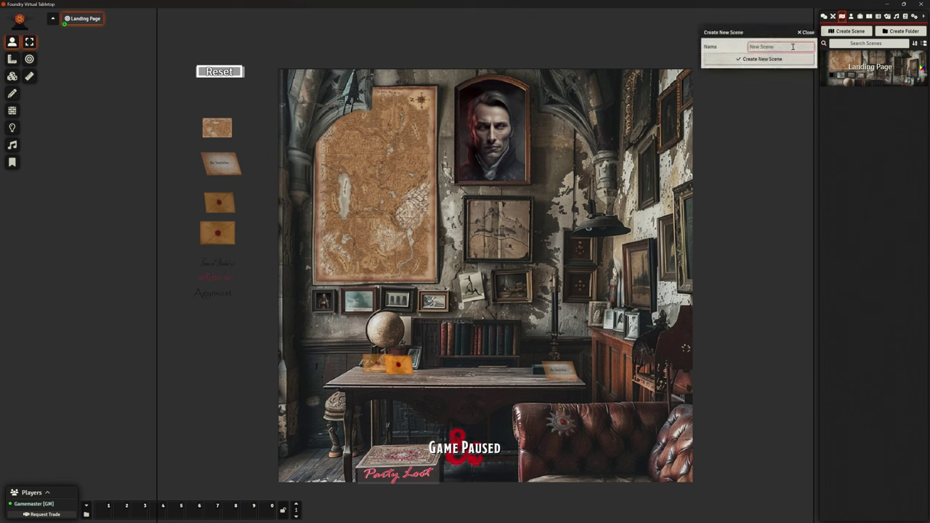
type("Myst")
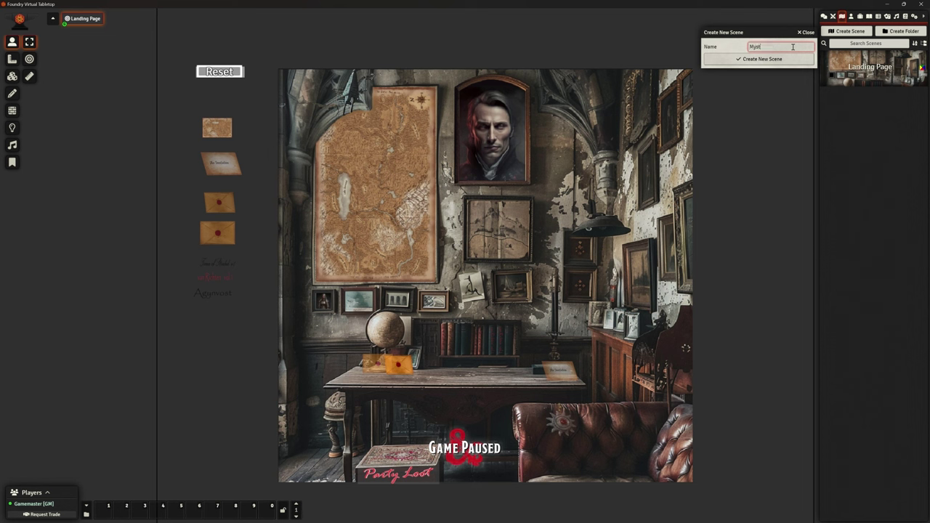
type("erious Visitors")
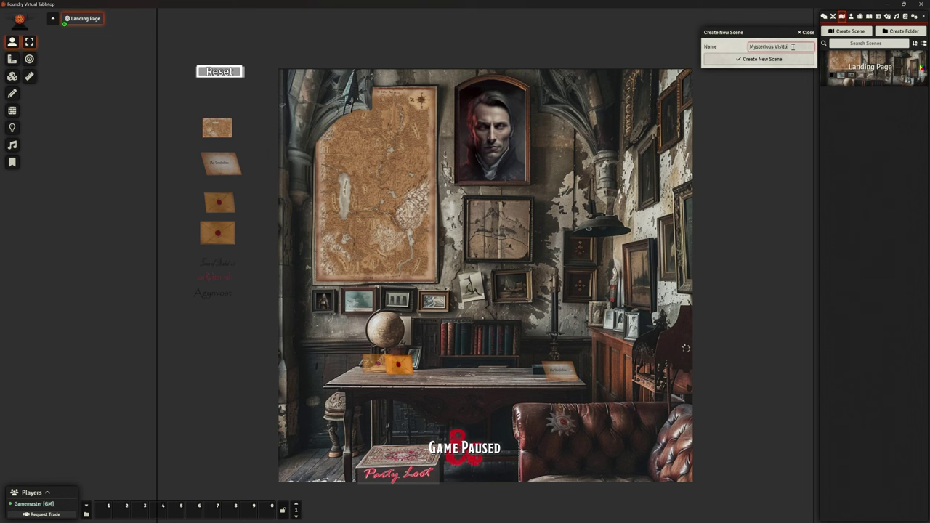
left_click(762, 59)
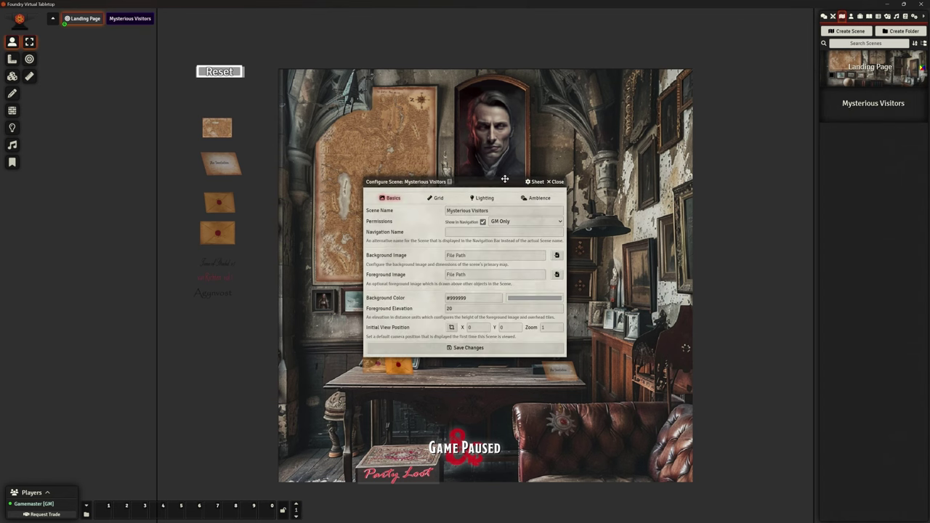
left_click_drag(502, 181, 543, 107)
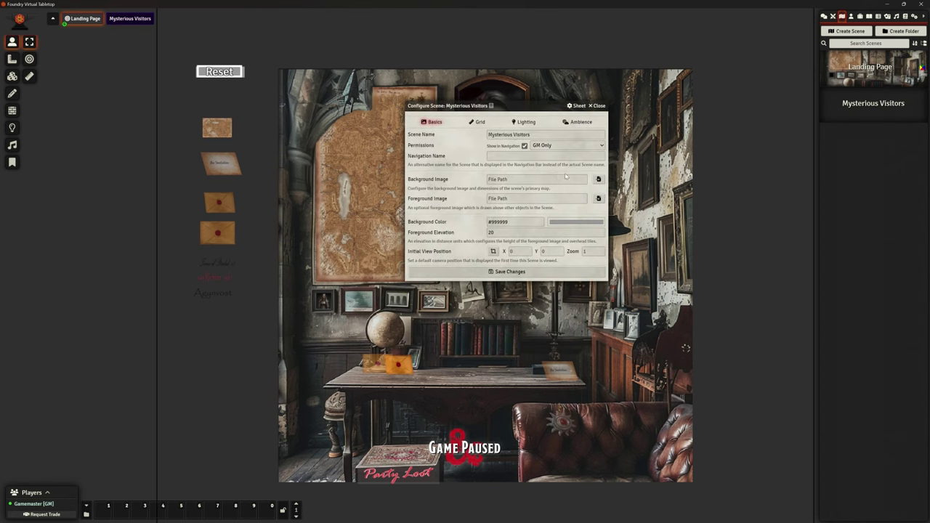
Browse for a background image in DM Folder of Stuff > Maps > Curse of Strahd
left_click(598, 179)
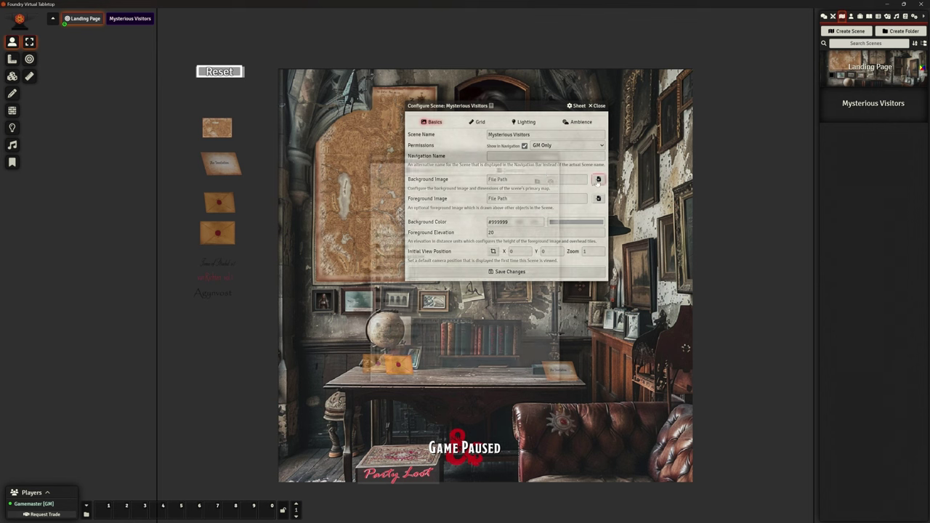
left_click(411, 258)
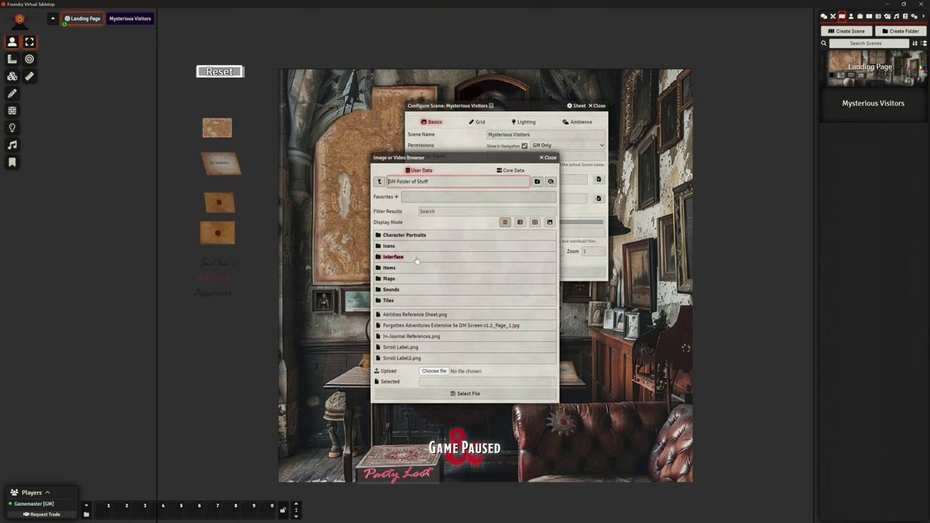
left_click(389, 279)
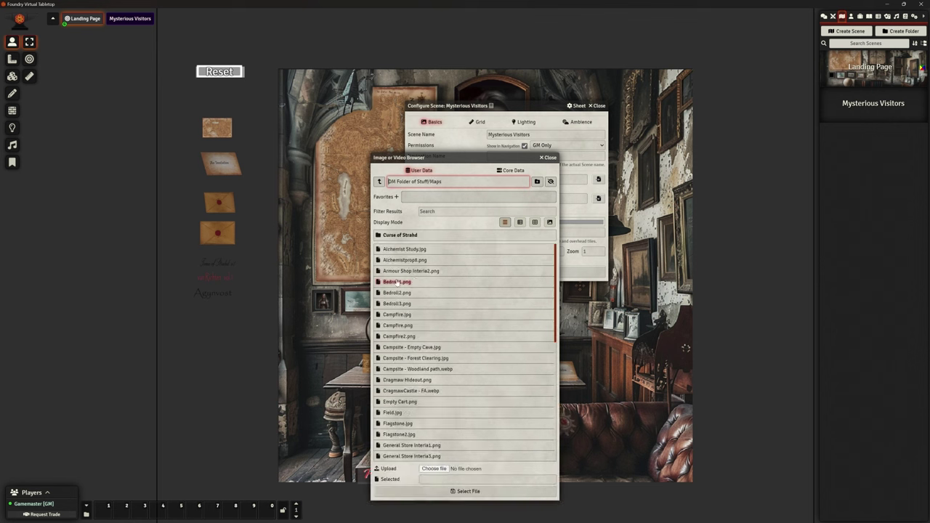
left_click(400, 236)
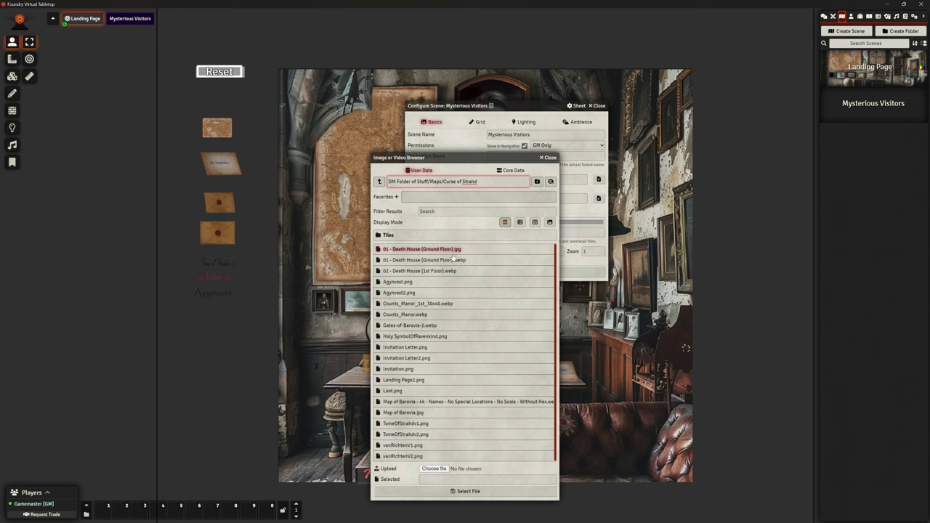
Upload Gypsie Camp.png from the Scenes > Mysterious Visitors folder on the computer
left_click(434, 468)
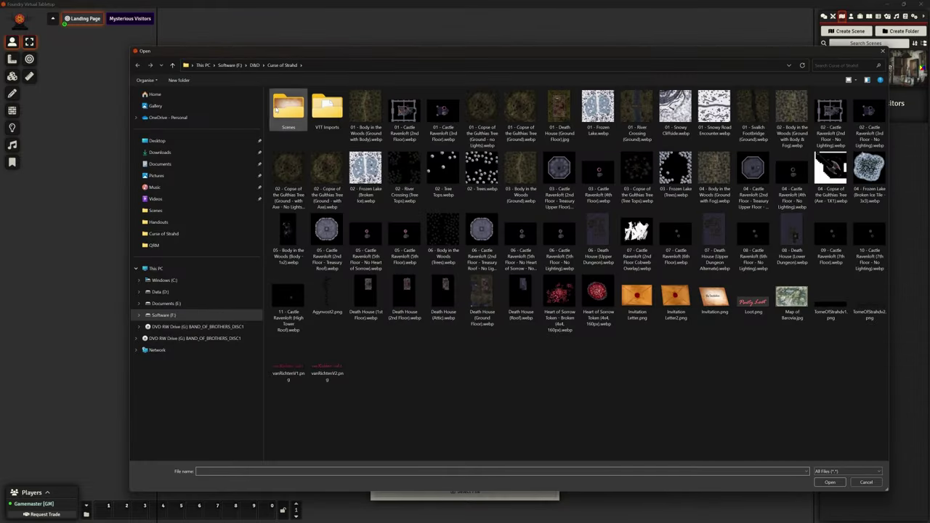
double_click(289, 109)
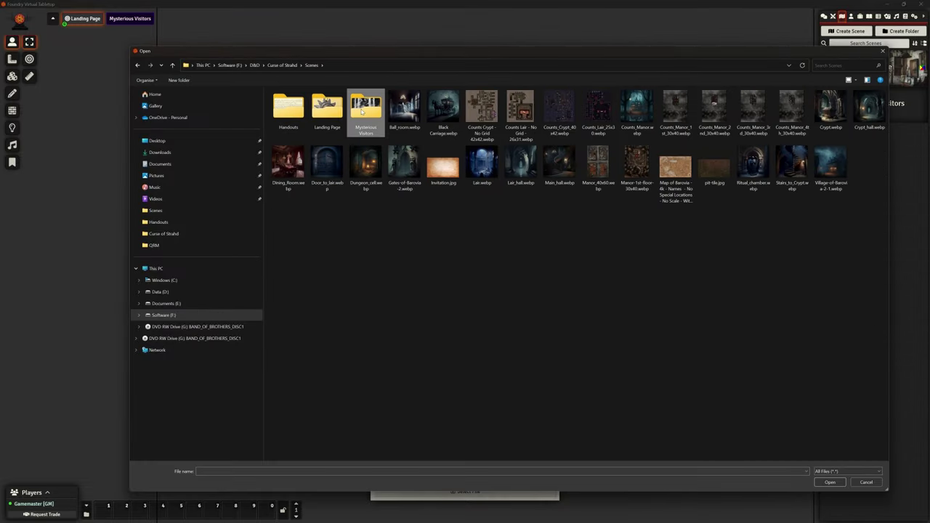
double_click(364, 111)
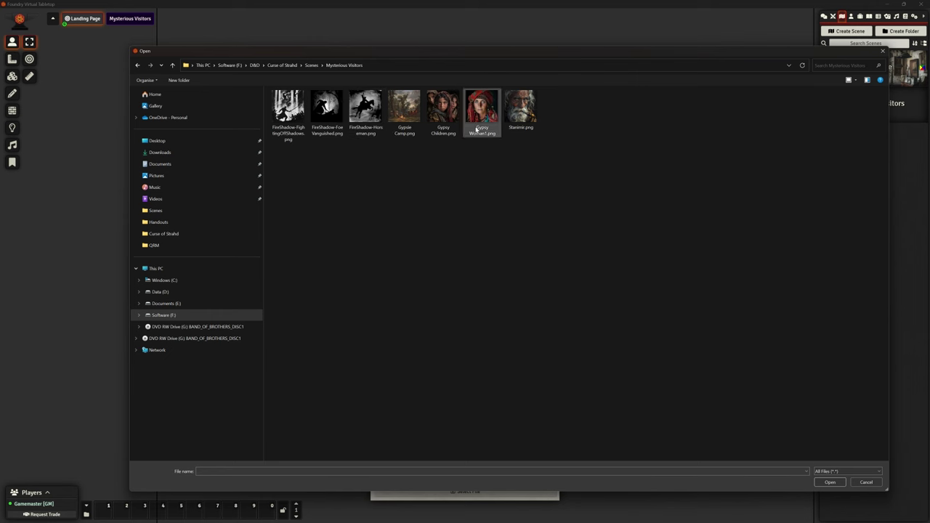
left_click(404, 110)
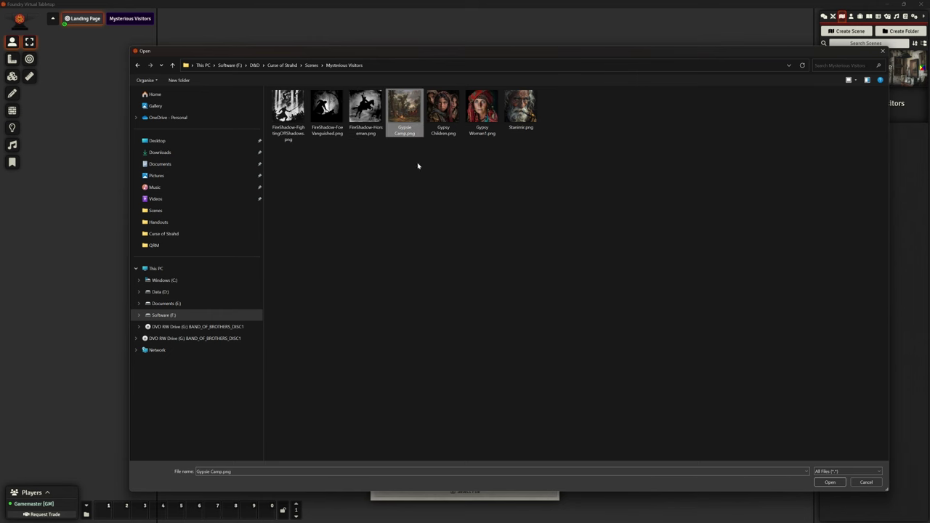
left_click(832, 482)
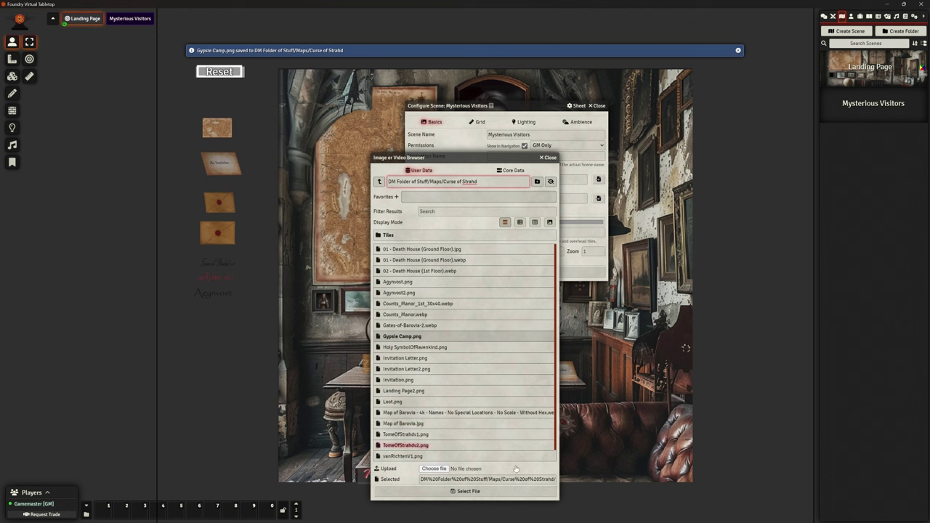
Set Gypsie Camp.png as the scene background, save, and activate the Mysterious Visitors scene
left_click(503, 491)
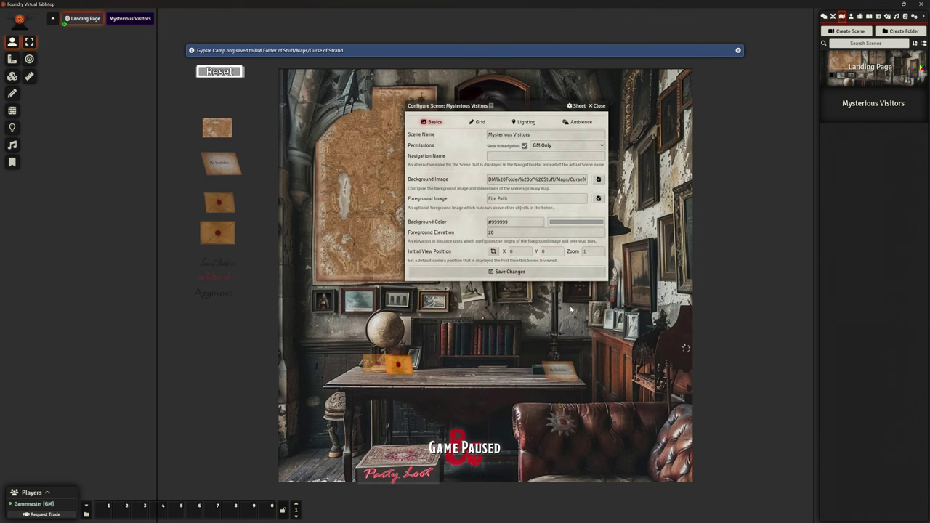
left_click(542, 271)
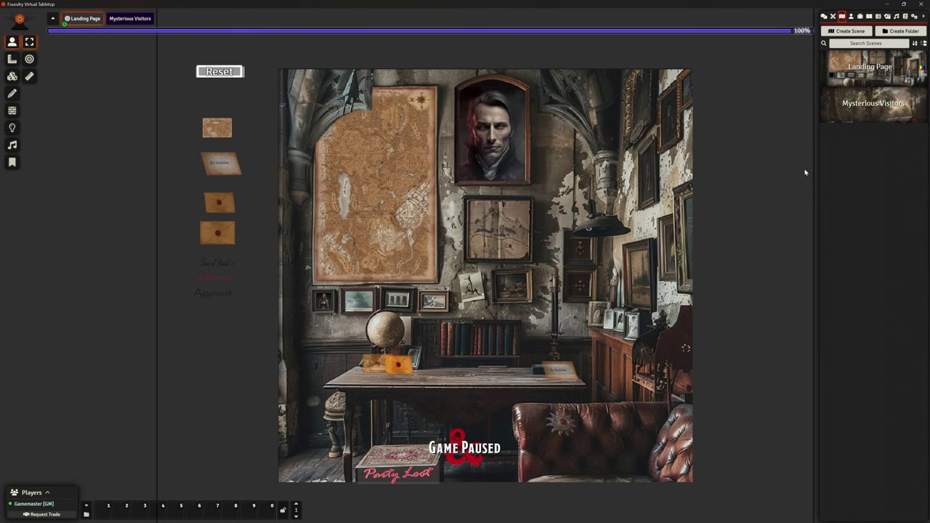
right_click(854, 110)
left_click(839, 140)
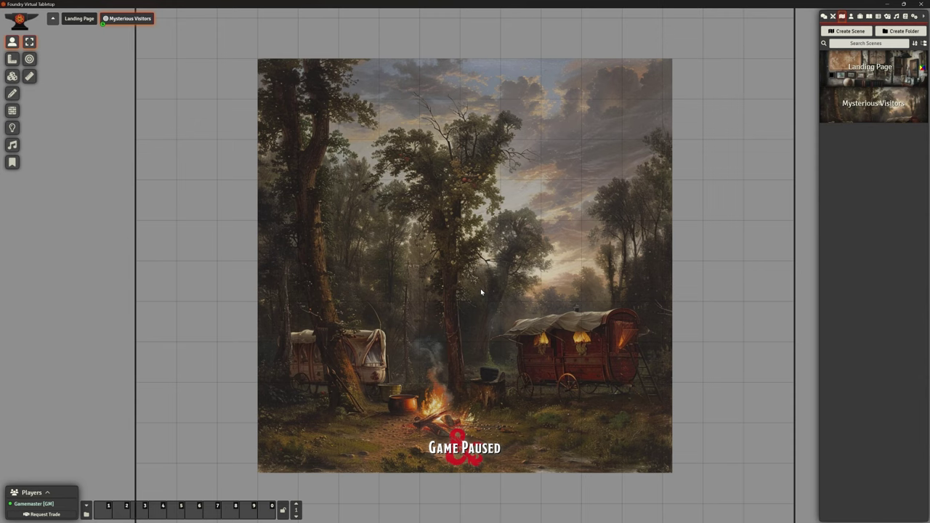
scroll(497, 295, "down", 2)
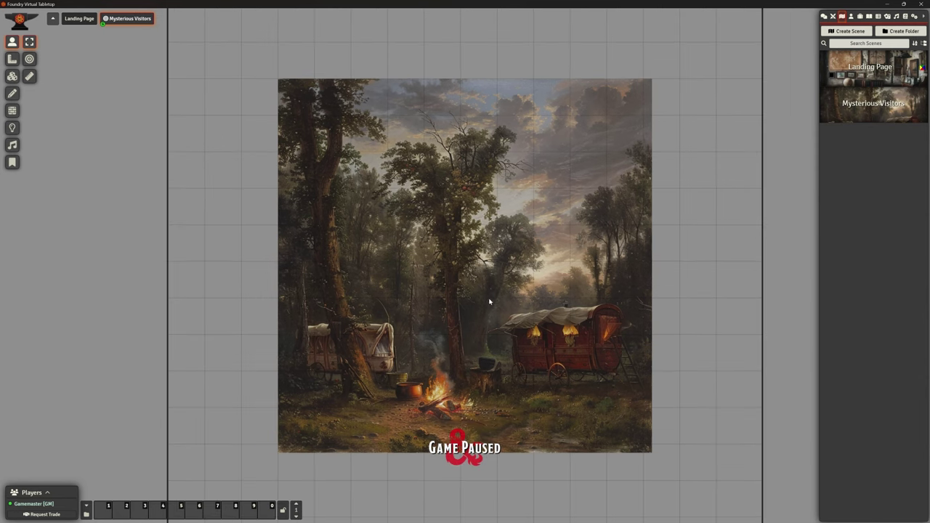
Open the Mysterious Visitors scene configuration and set its grid type to Gridless
right_click(872, 103)
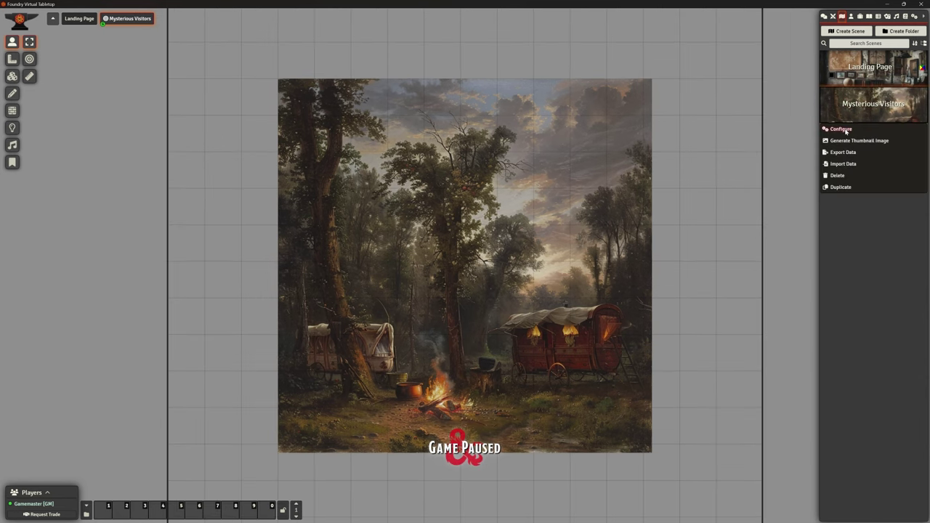
left_click(842, 131)
left_click(477, 121)
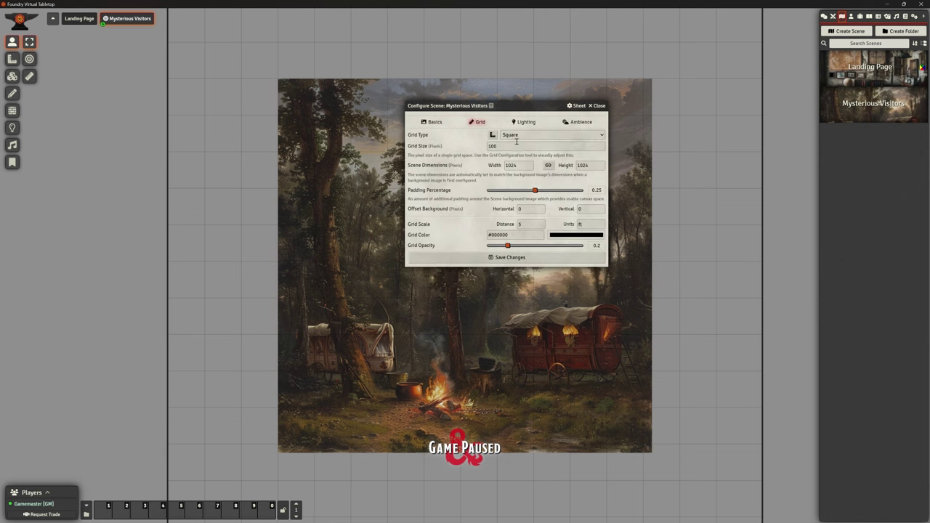
left_click(538, 134)
left_click(513, 143)
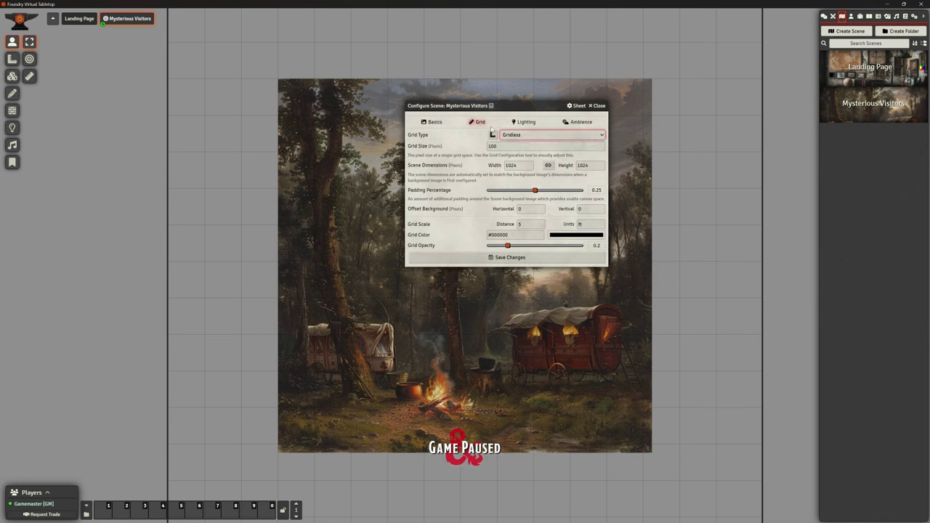
Capture a closer view as the scene's initial view at X 812, Y 812
left_click(431, 121)
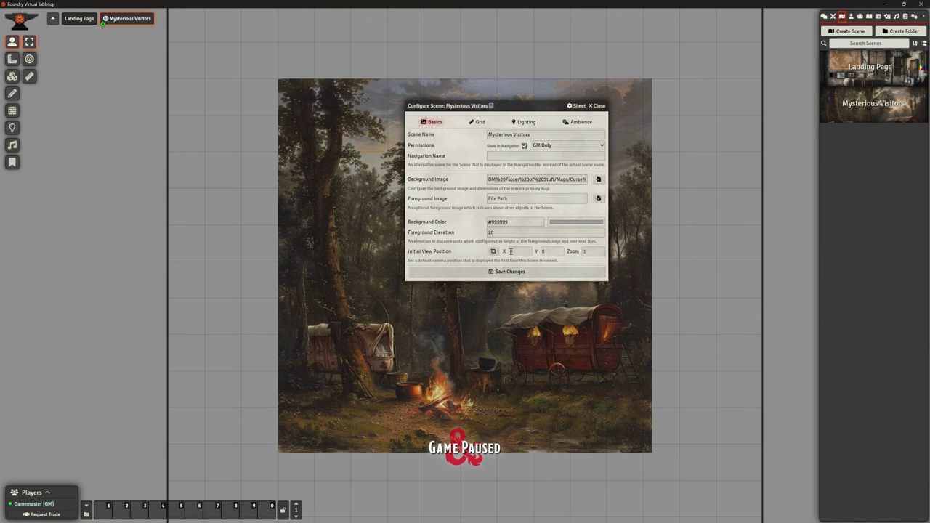
left_click(494, 252)
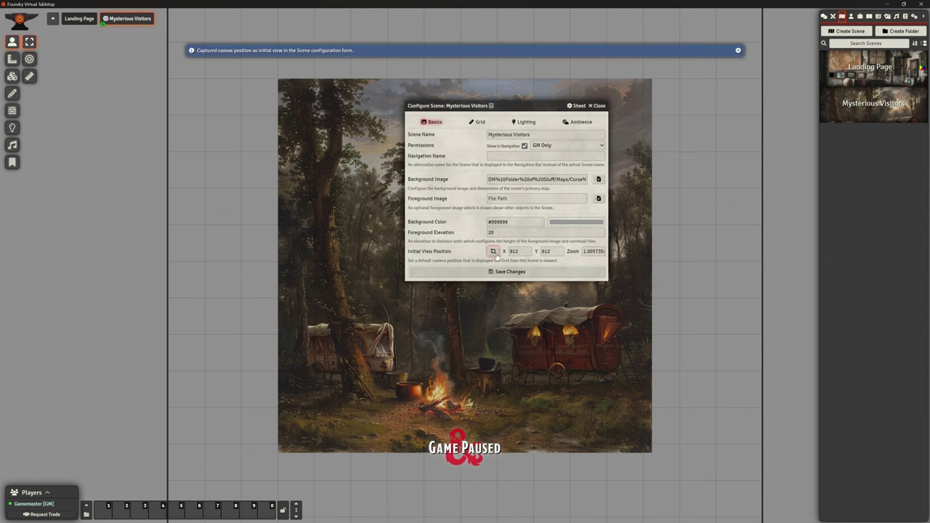
scroll(489, 236, "up", 3)
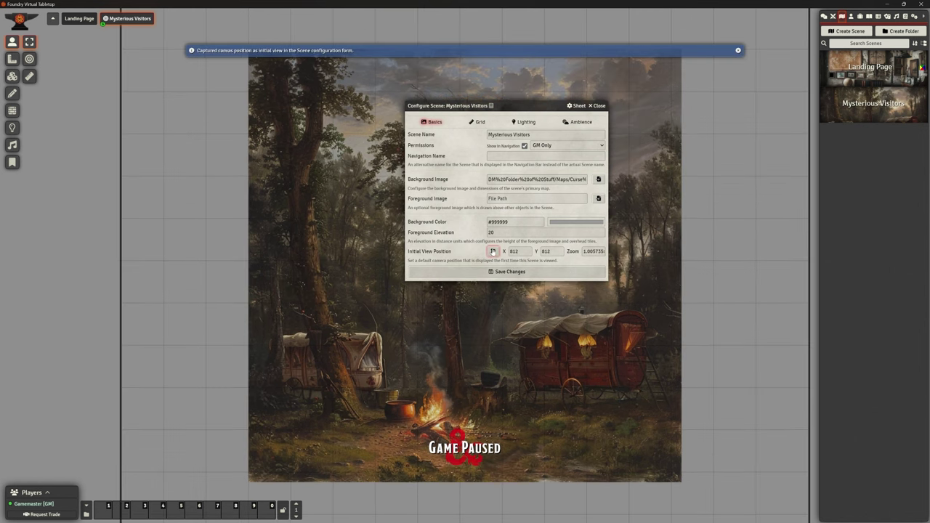
left_click(493, 252)
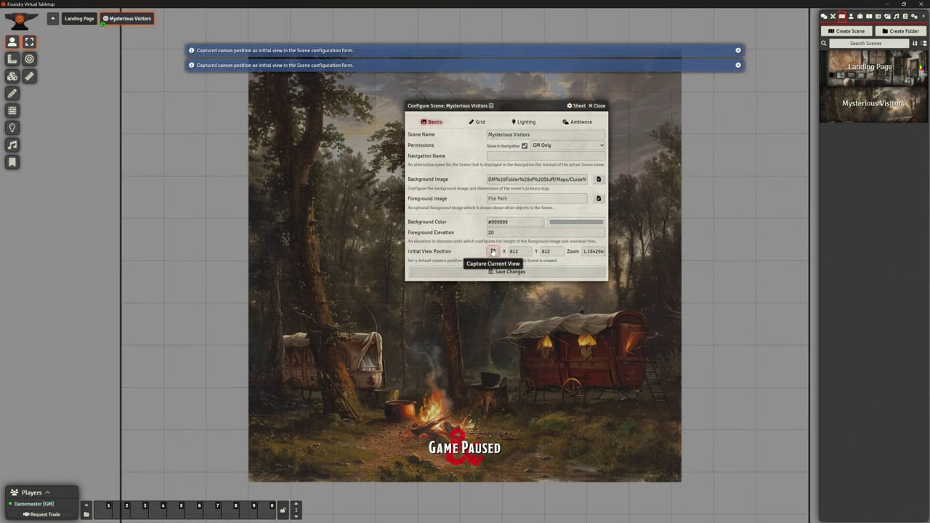
Set the scene background colour to grey #b5b5b5
left_click(568, 223)
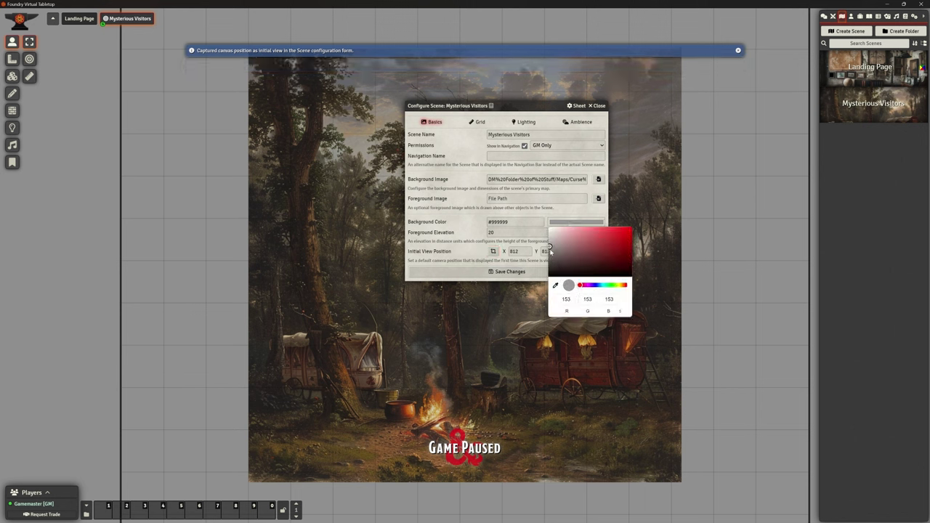
left_click(549, 236)
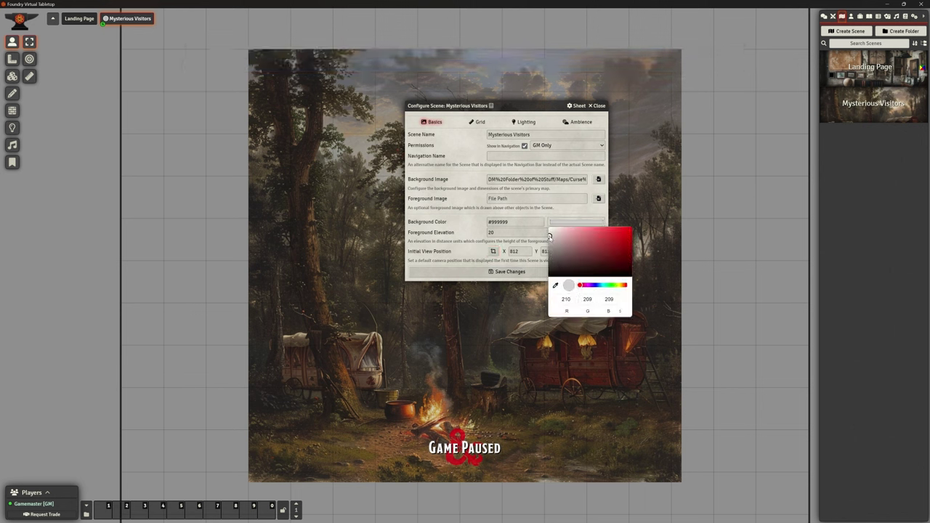
left_click(549, 241)
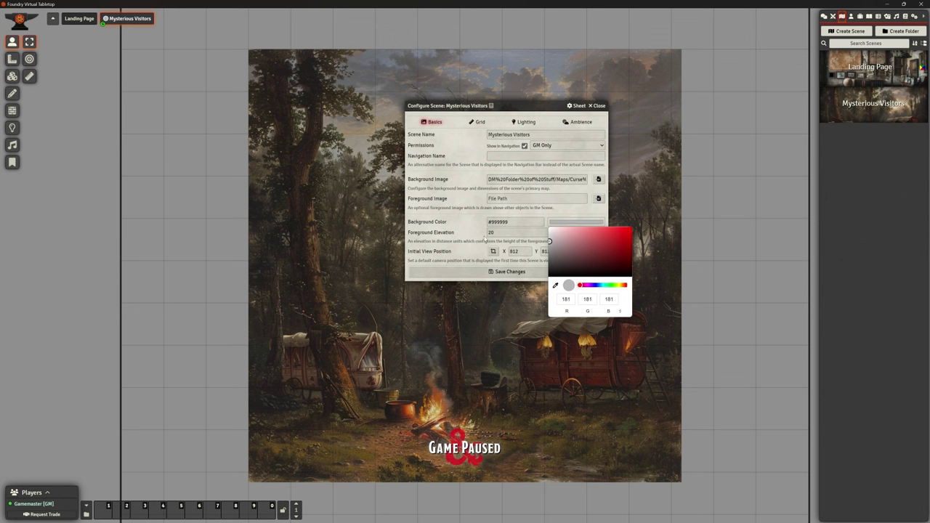
left_click(470, 232)
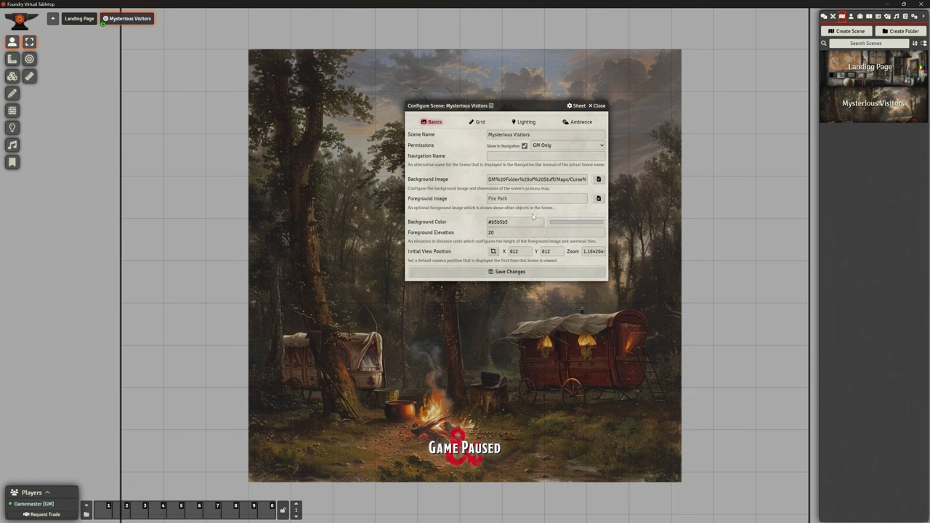
Turn off Token Vision and Fog Exploration and turn on Global Illumination
left_click(480, 122)
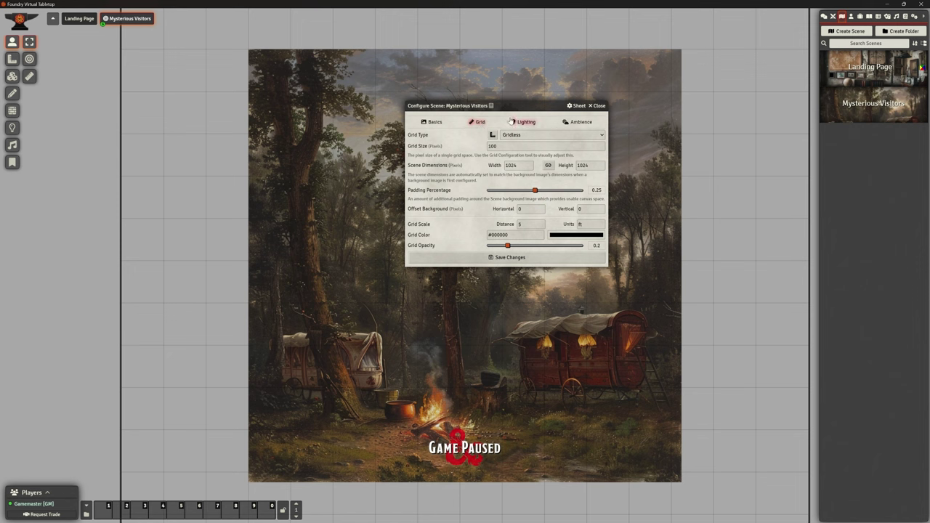
left_click(521, 123)
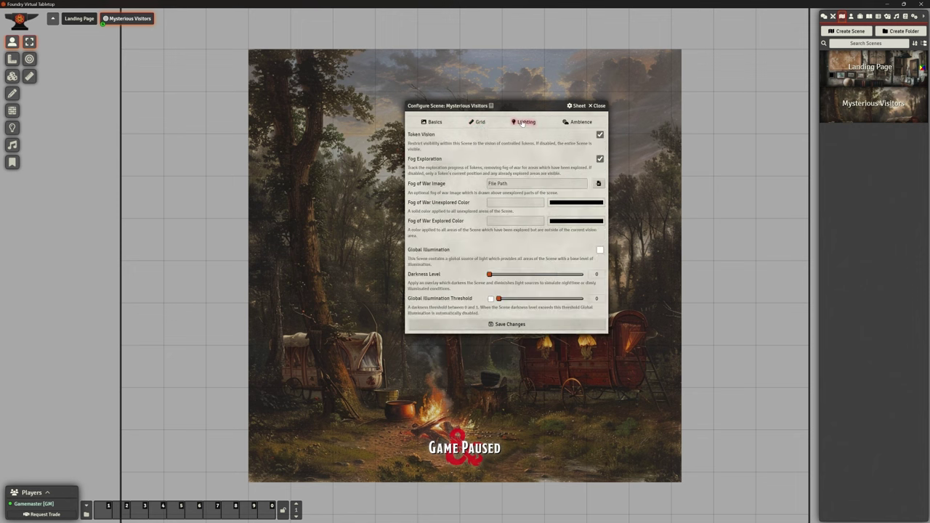
left_click(599, 135)
left_click(600, 159)
left_click(600, 250)
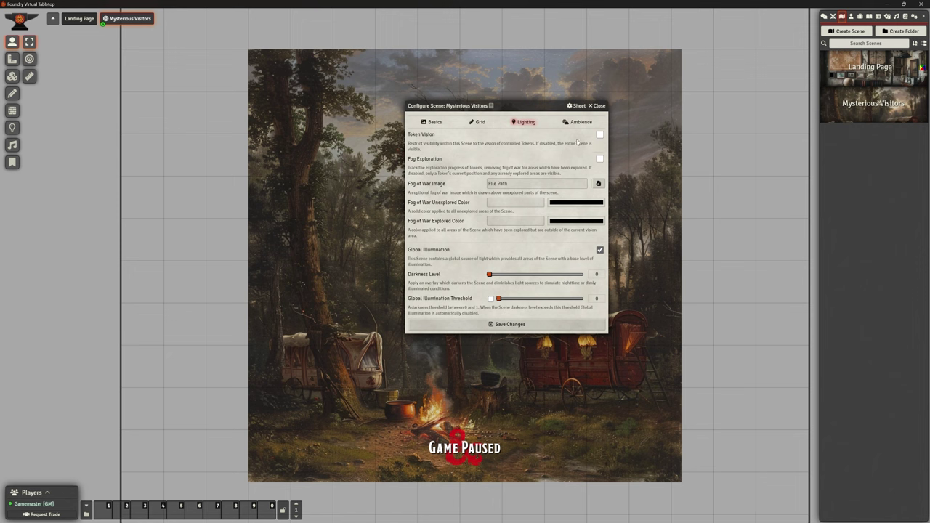
Leave the Ambience weather effect unset and save the scene settings
left_click(577, 124)
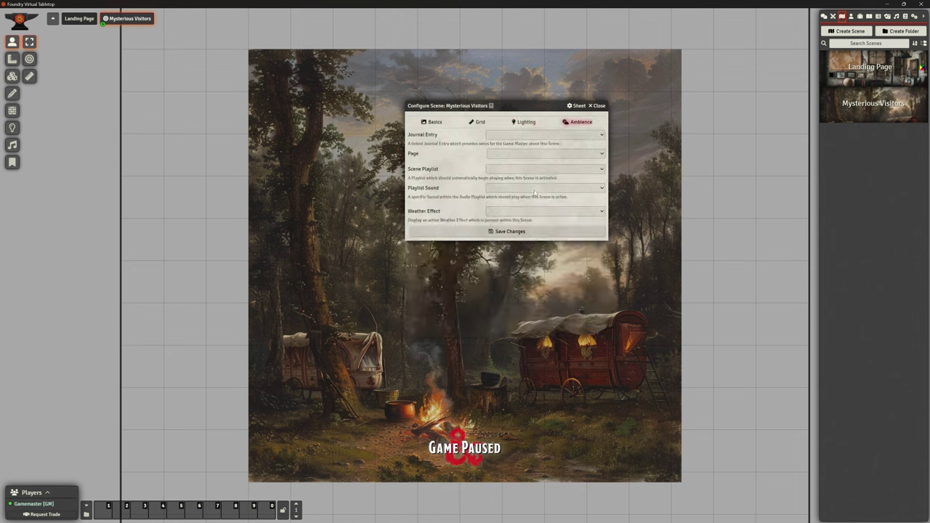
left_click(533, 212)
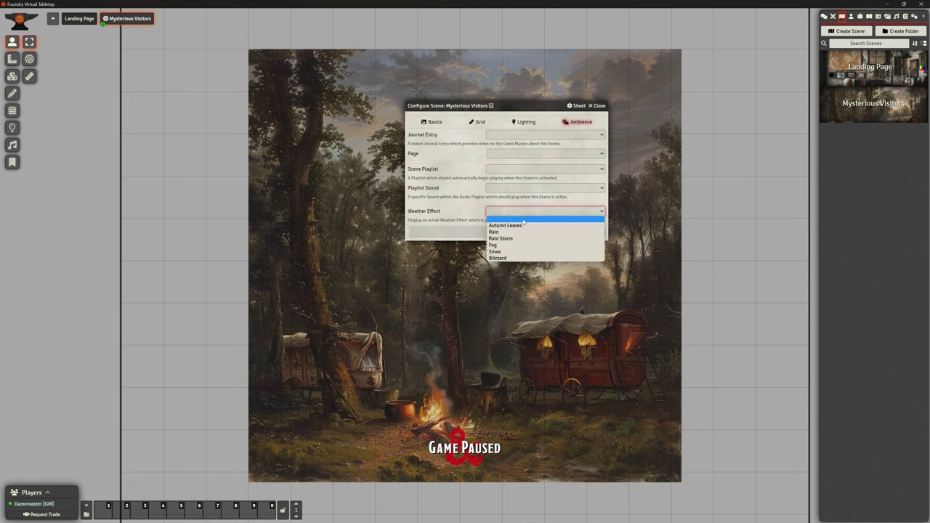
left_click(523, 224)
left_click(460, 232)
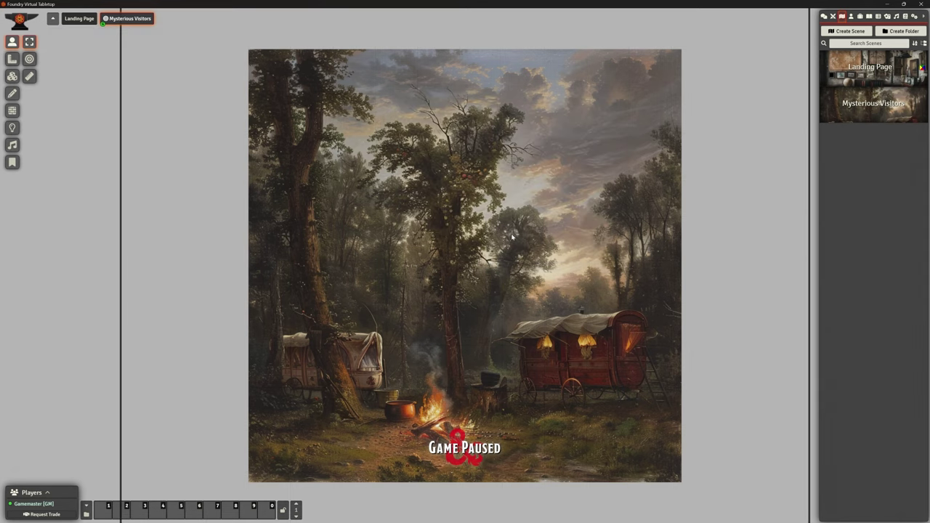
scroll(509, 289, "up", 1)
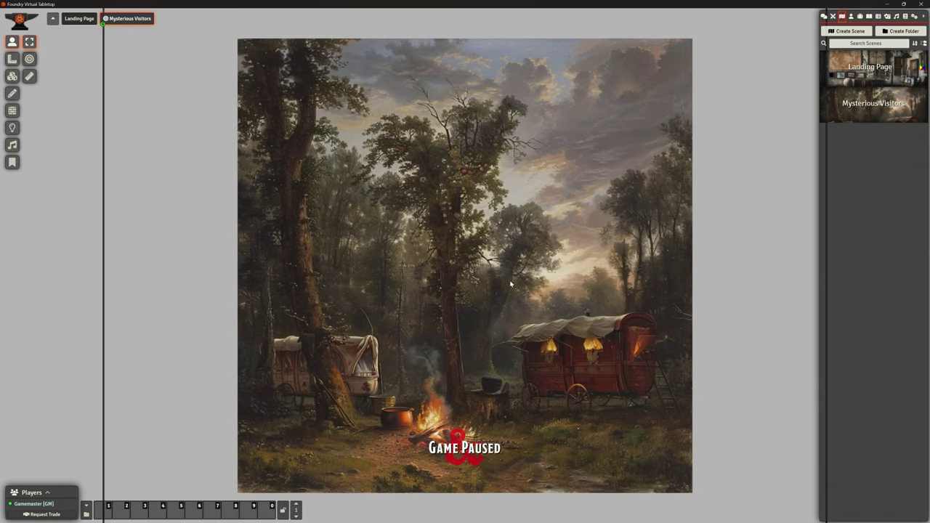